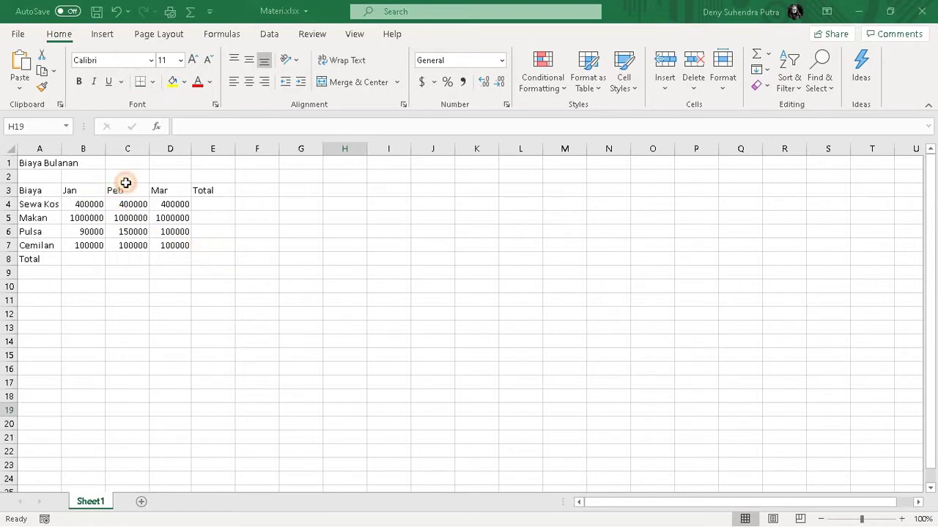
# Edit B3's Jan header to Jan-2021 so it becomes the date 1/1/2021, shown as Jan-21.
pyautogui.click(92, 194)
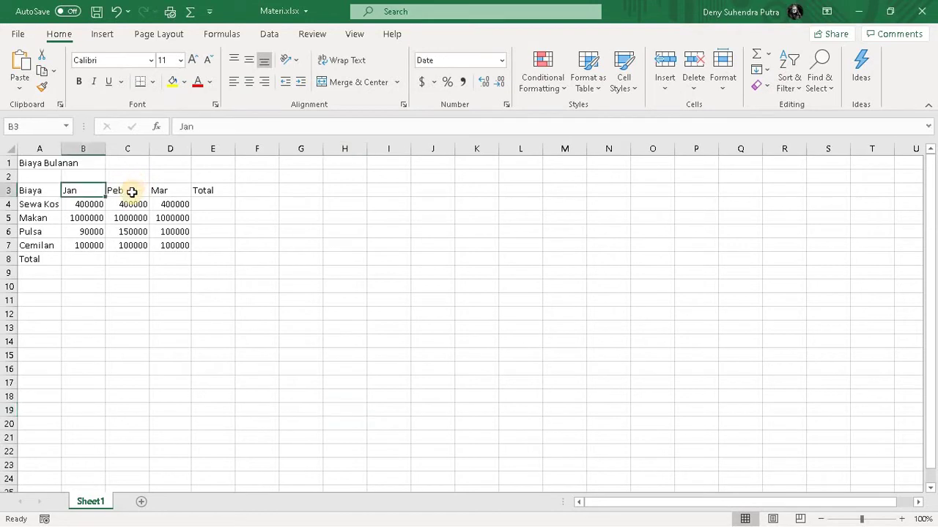
pyautogui.click(134, 186)
pyautogui.press('Right')
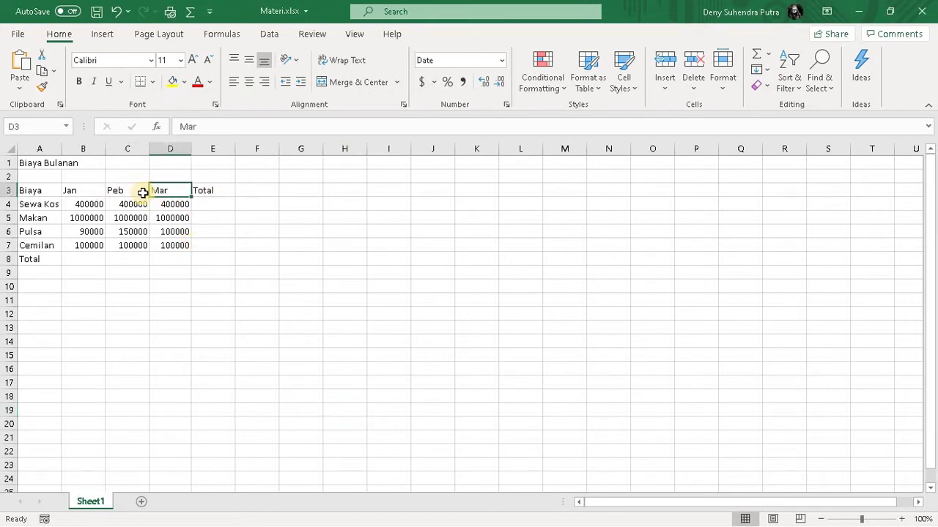
pyautogui.click(81, 189)
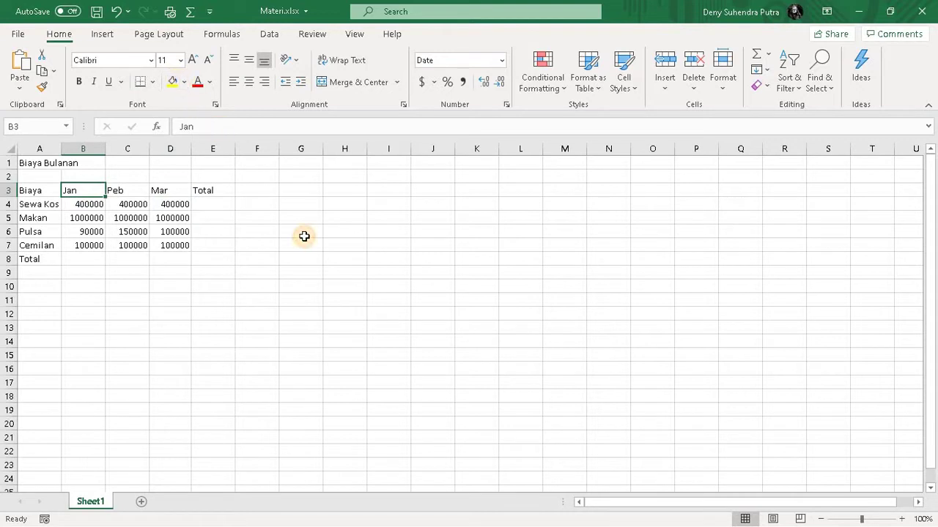
pyautogui.press('F2')
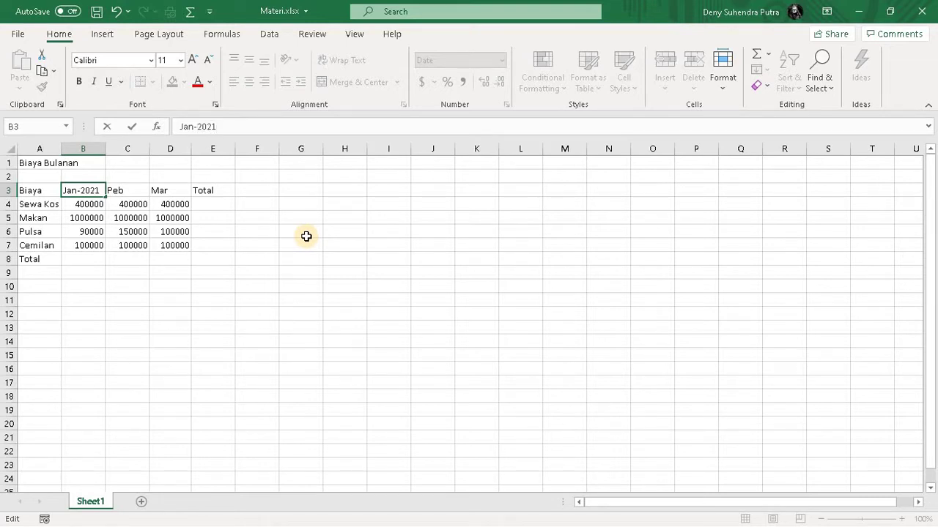
pyautogui.press('Return')
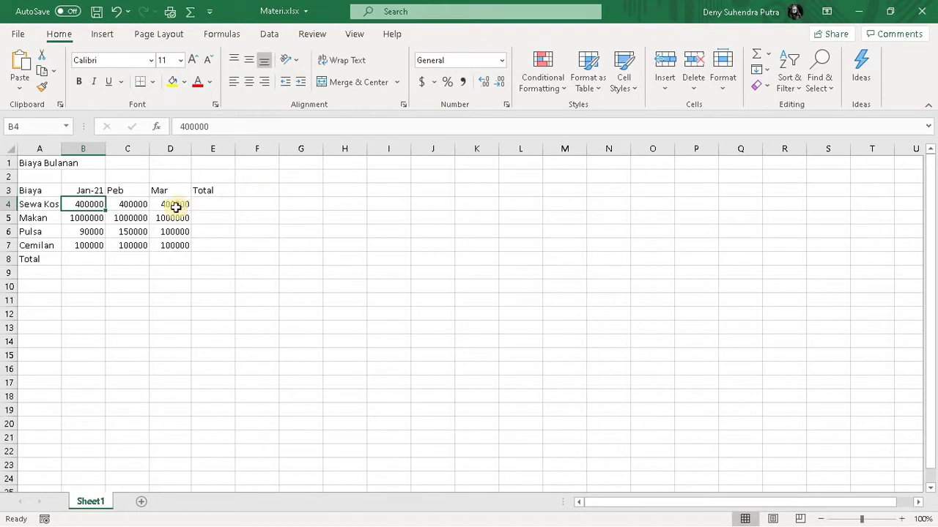
pyautogui.click(93, 192)
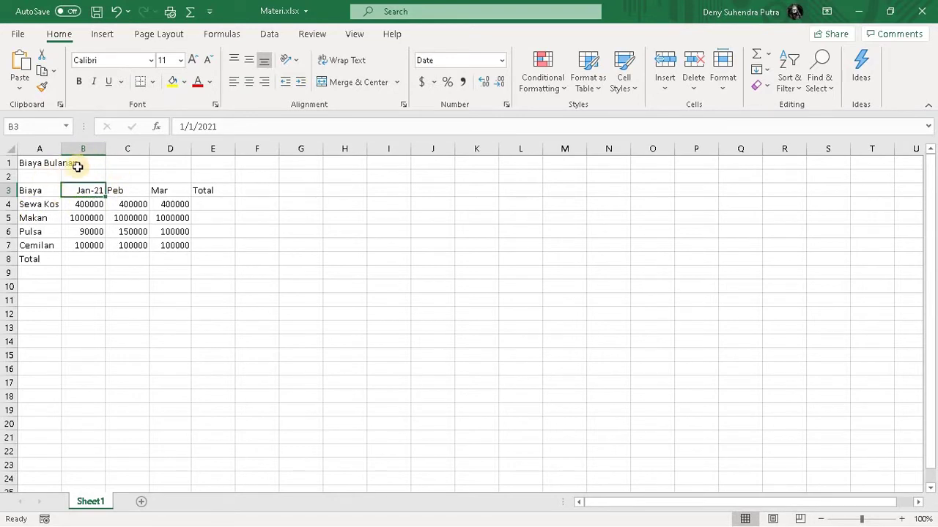
# Edit C3's header to Peb-2021 and compare it with the Jan-21 date in B3.
pyautogui.click(135, 188)
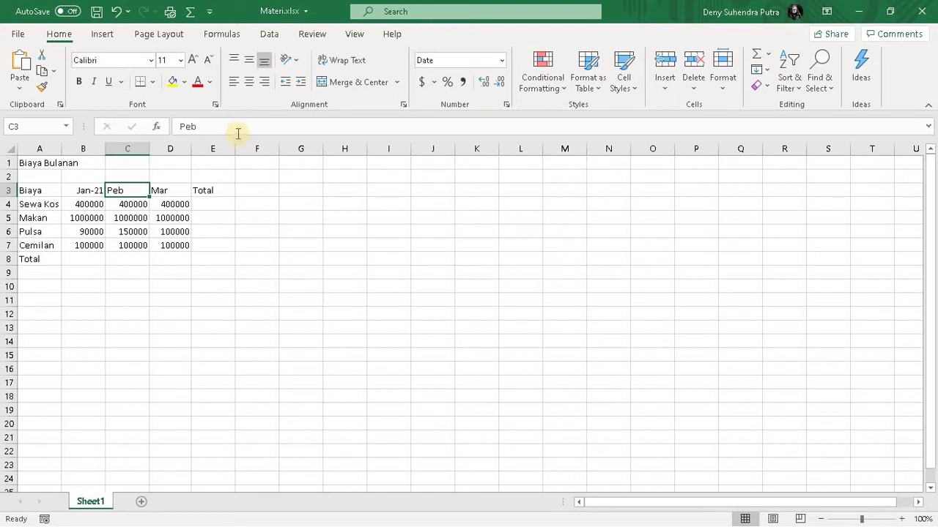
pyautogui.click(209, 126)
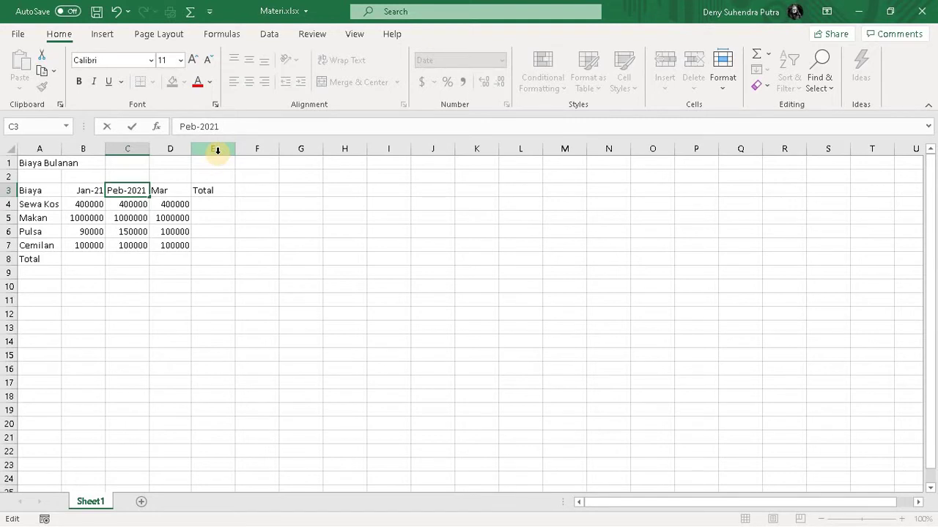
pyautogui.press('Return')
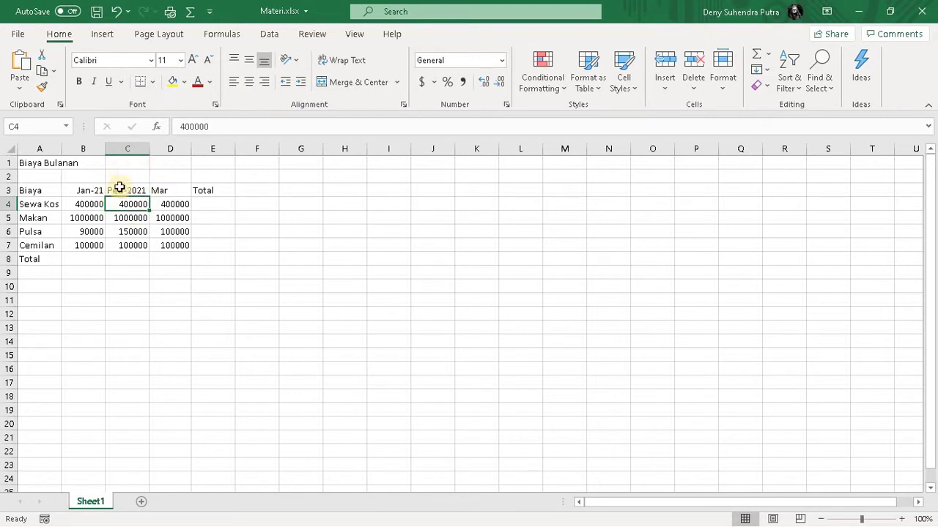
pyautogui.click(121, 190)
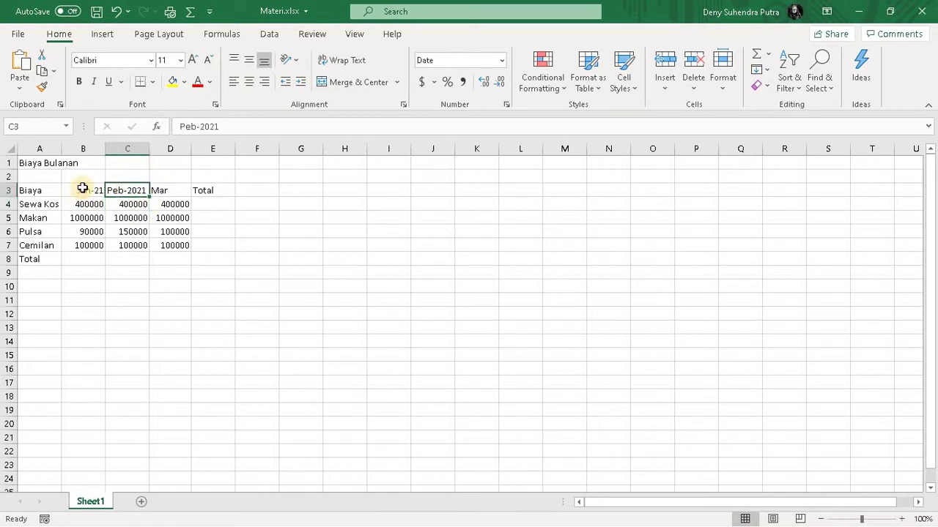
pyautogui.press('Left')
pyautogui.press('Right')
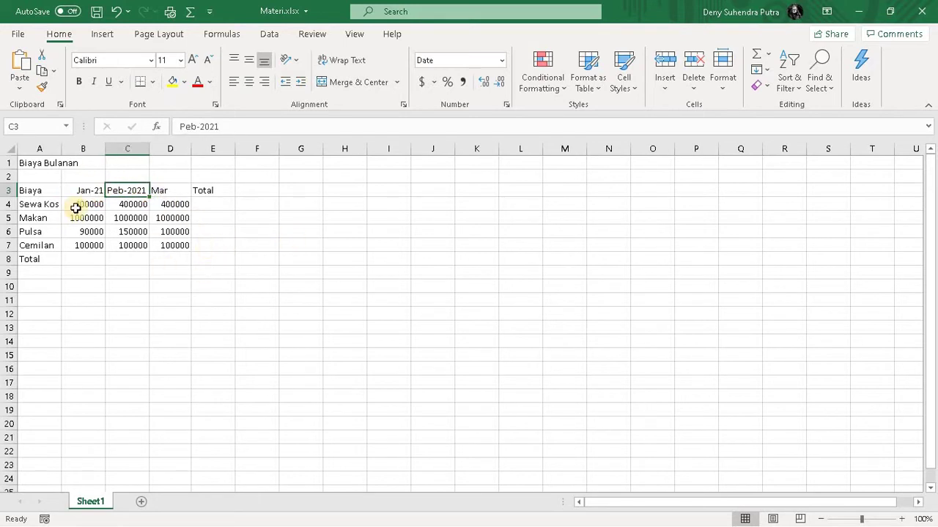
pyautogui.press('Left')
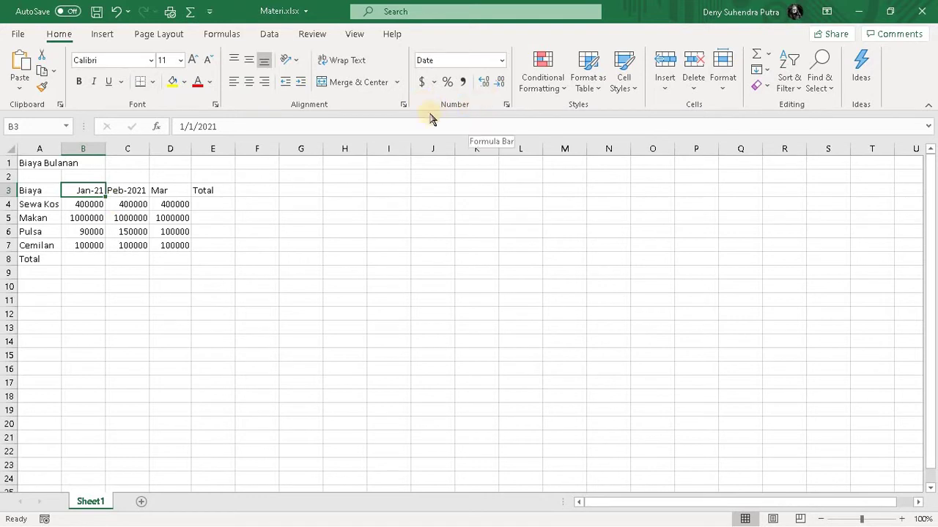
# Apply the Long Date number format to B3 so it reads Friday, January 1, 2021.
pyautogui.click(502, 63)
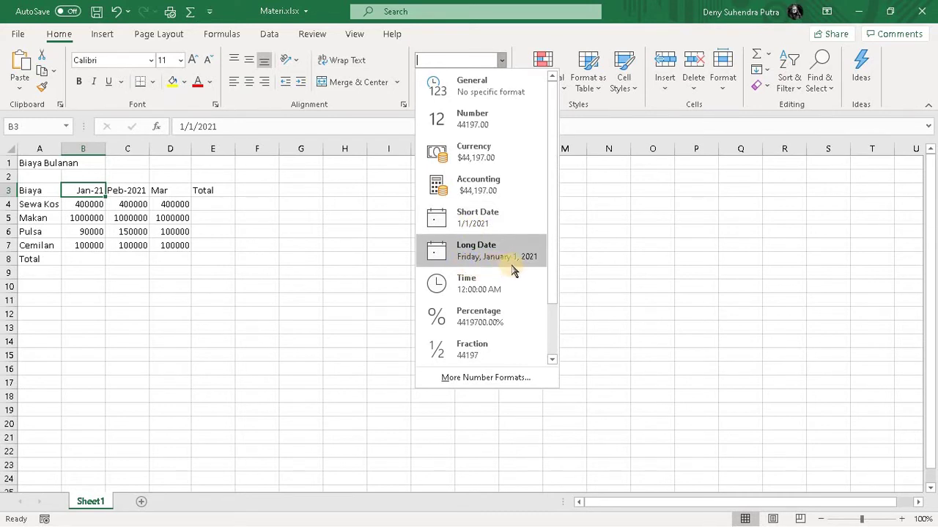
pyautogui.click(487, 256)
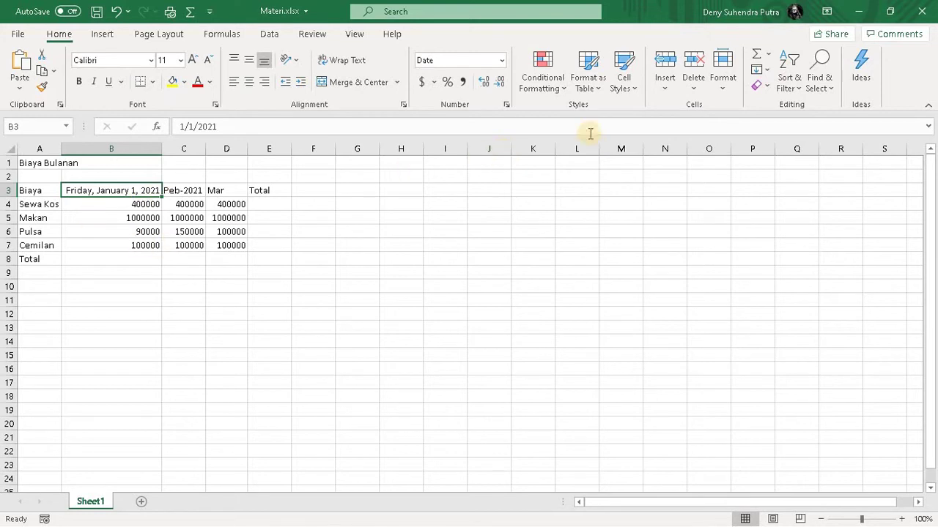
pyautogui.click(503, 64)
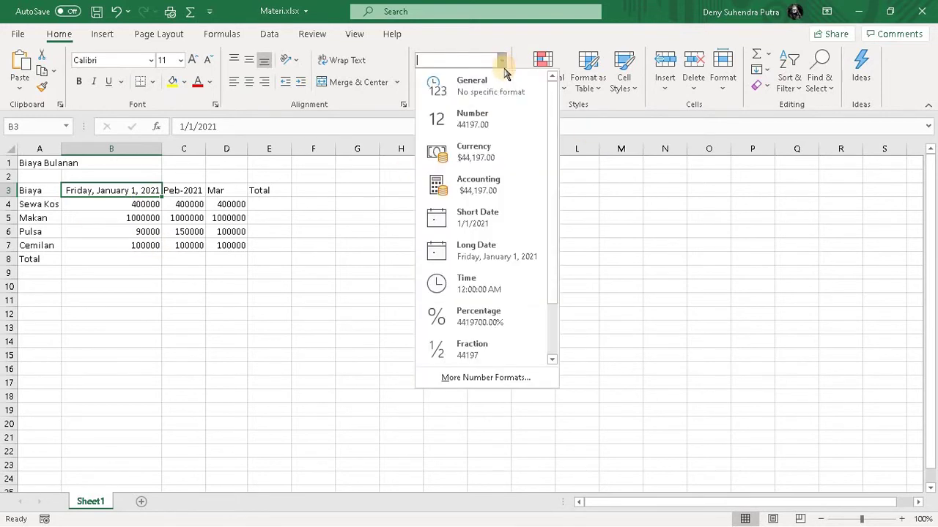
pyautogui.scroll(-1, 516, 246)
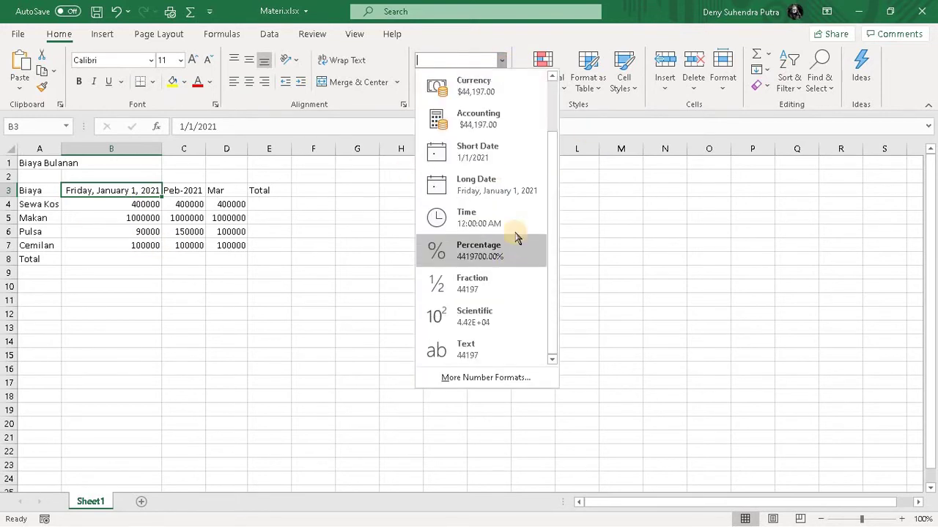
pyautogui.click(477, 378)
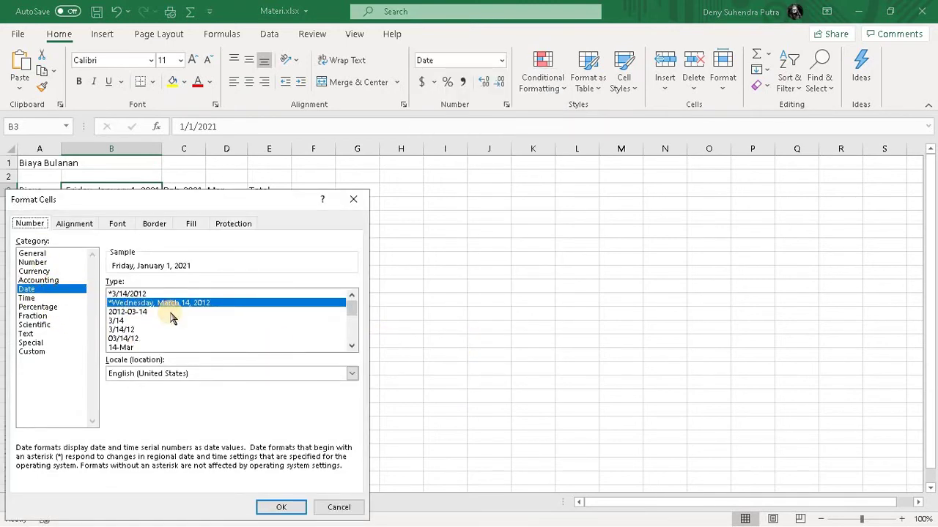
# Preview the Date types in Format Cells and pick the month-day-year format.
pyautogui.scroll(-2, 136, 328)
pyautogui.scroll(-1, 146, 334)
pyautogui.scroll(-1, 143, 339)
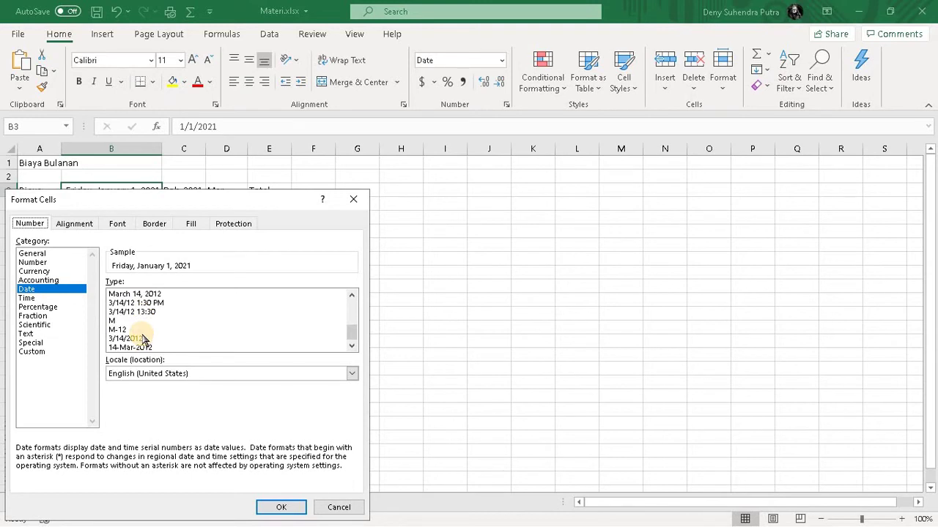
pyautogui.scroll(4, 146, 337)
pyautogui.scroll(-2, 134, 331)
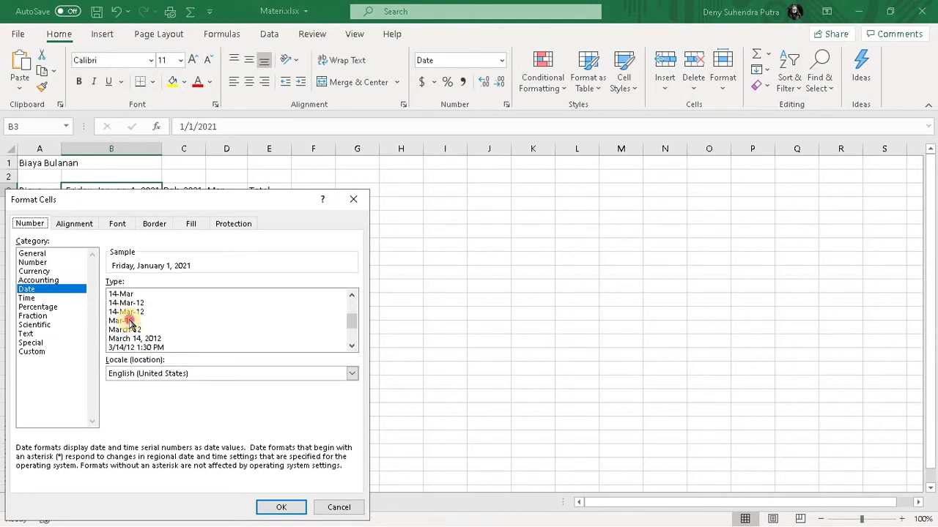
pyautogui.click(129, 322)
pyautogui.click(142, 331)
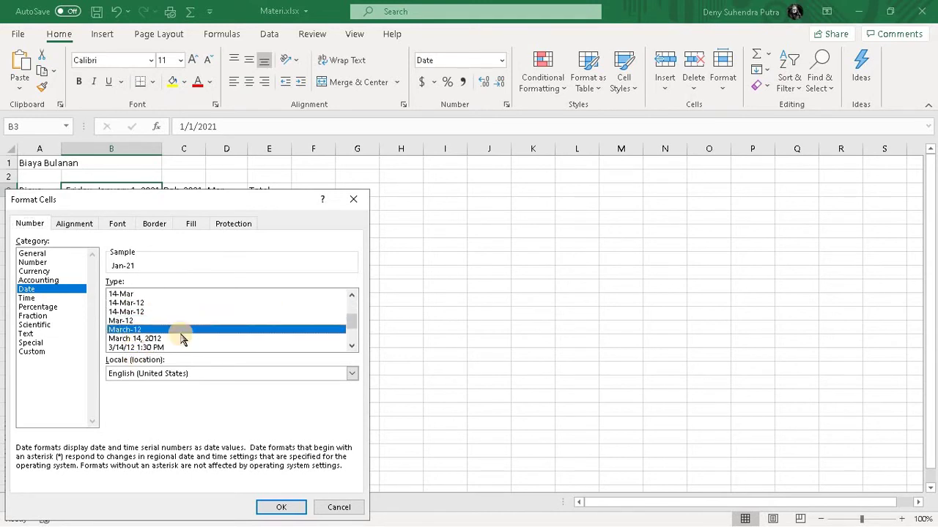
pyautogui.click(139, 339)
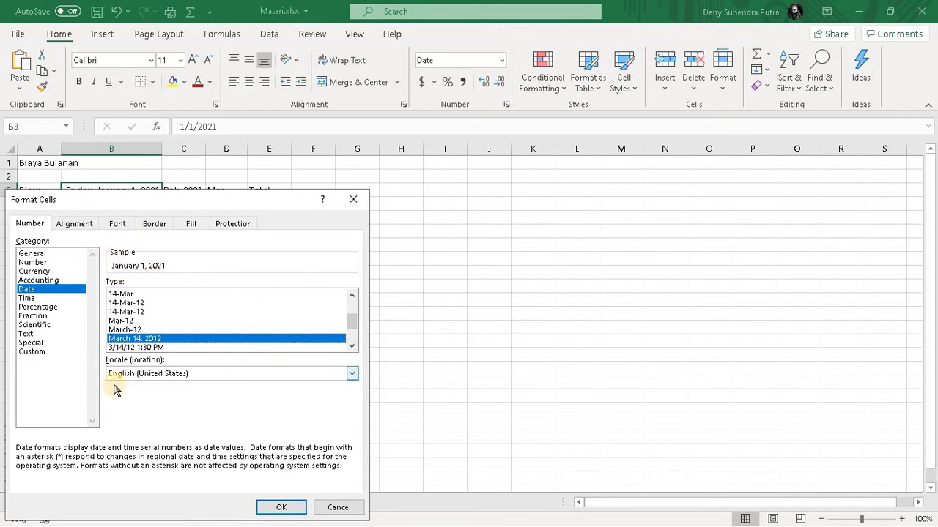
# Switch the locale to Indonesian and apply the 14 Maret 2012 type, giving 01 Januari 2021.
pyautogui.click(353, 376)
pyautogui.scroll(-3, 336, 410)
pyautogui.scroll(-5, 326, 416)
pyautogui.scroll(-5, 328, 418)
pyautogui.scroll(-3, 326, 418)
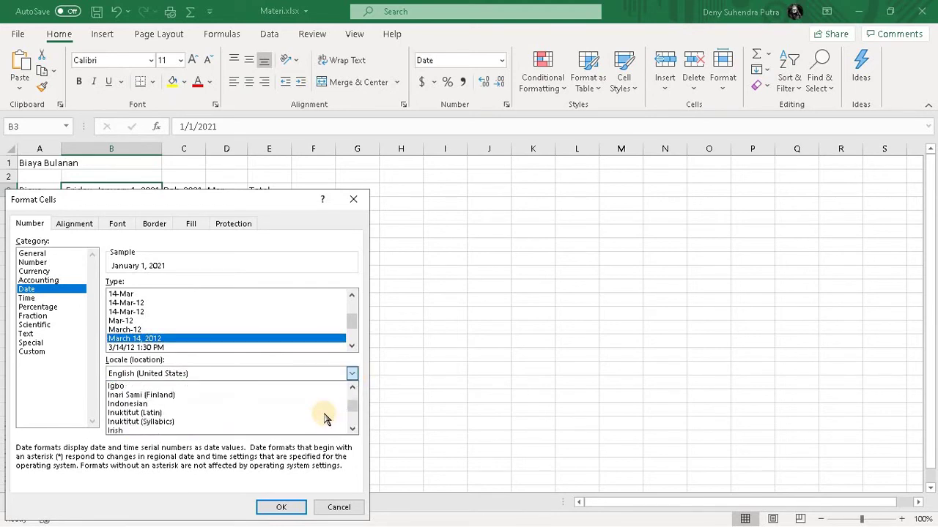
pyautogui.click(284, 404)
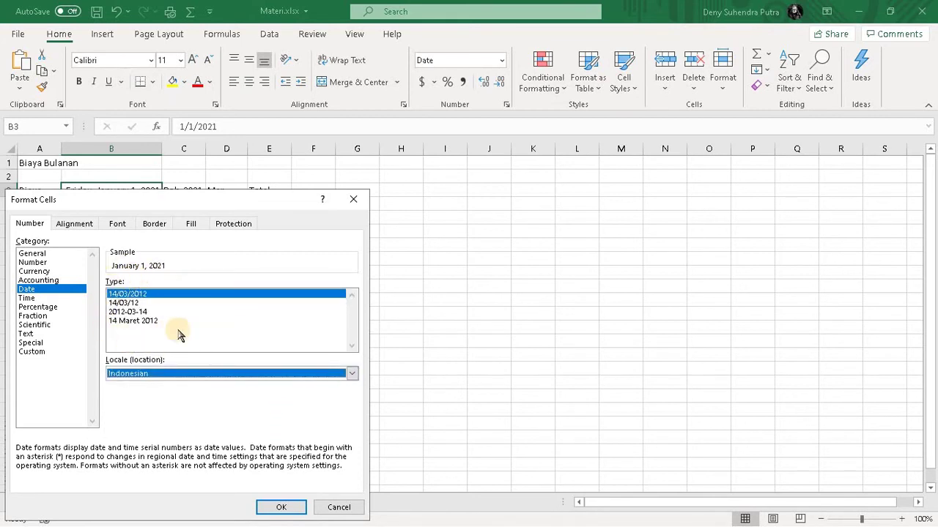
pyautogui.click(147, 322)
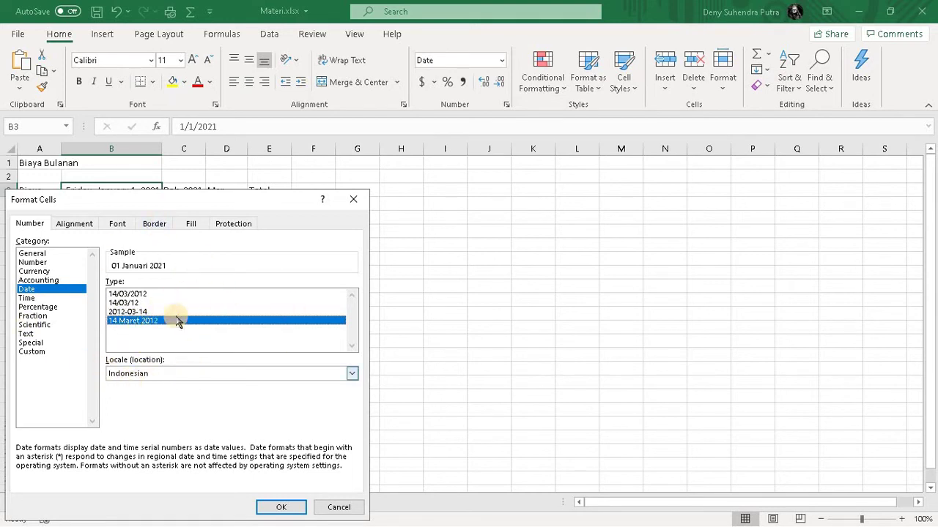
pyautogui.click(281, 508)
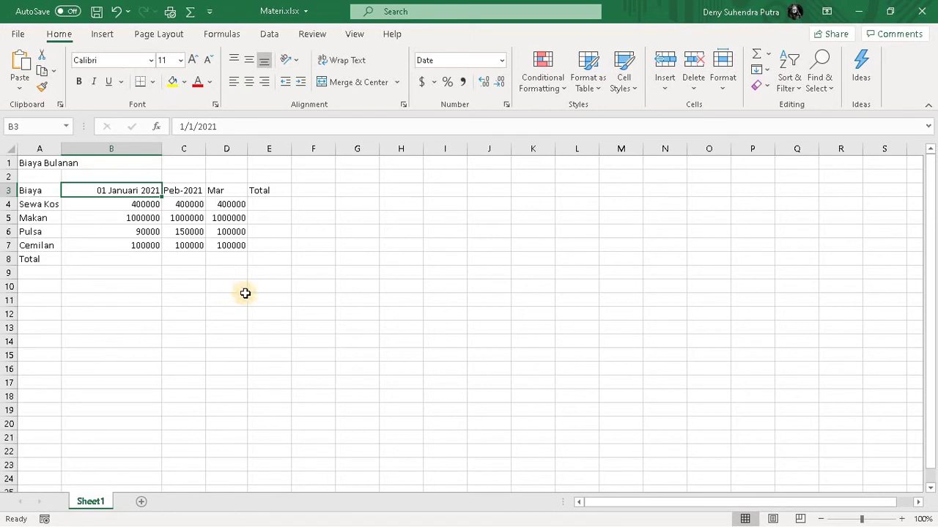
# Reopen the number format list for the Indonesian-formatted date in B3.
pyautogui.click(501, 60)
pyautogui.click(498, 377)
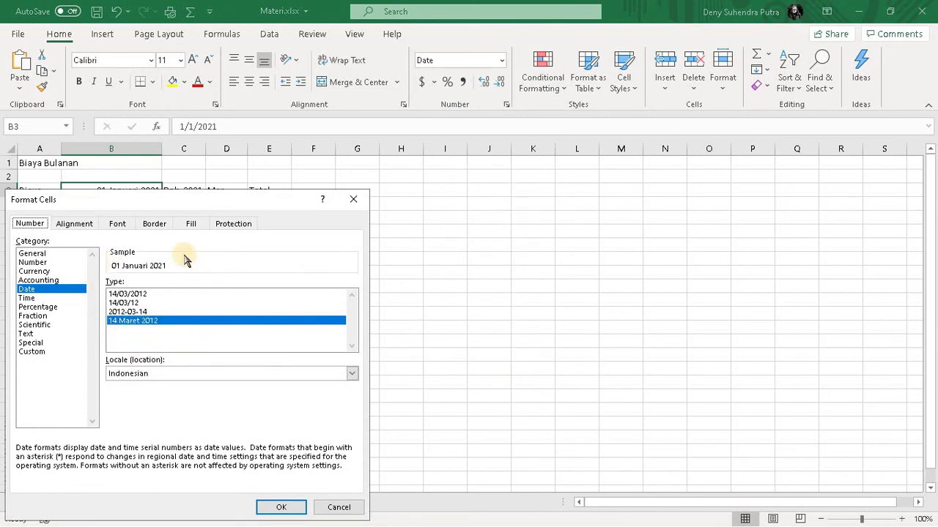
pyautogui.click(353, 375)
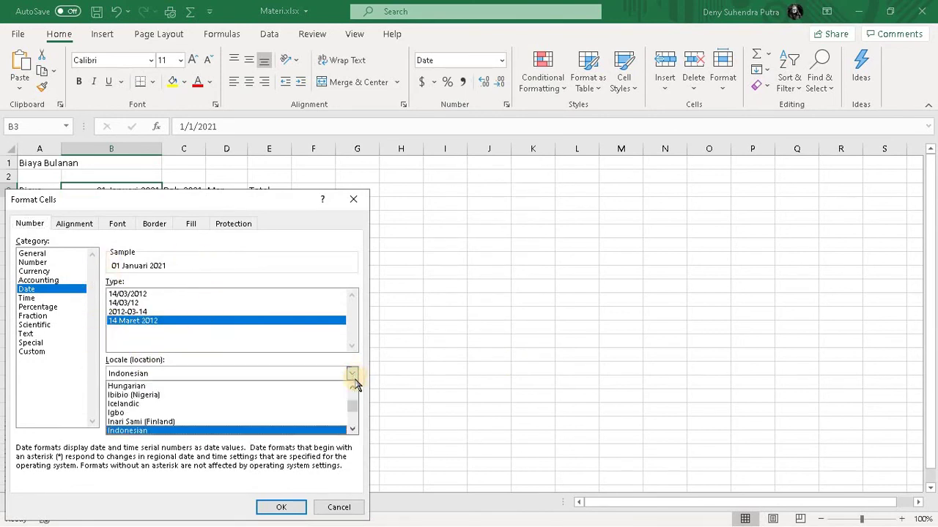
pyautogui.scroll(5, 354, 409)
pyautogui.scroll(5, 353, 409)
pyautogui.scroll(5, 354, 409)
pyautogui.scroll(5, 353, 409)
pyautogui.scroll(3, 353, 409)
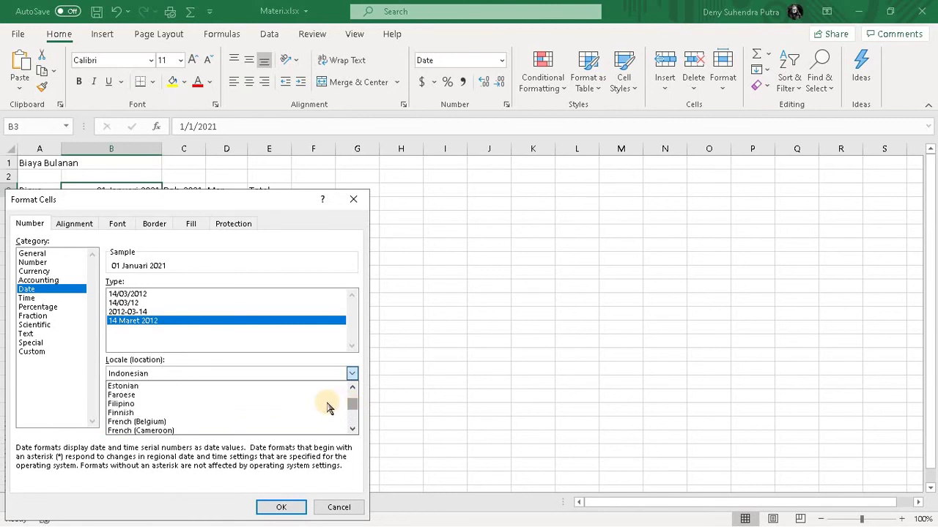
pyautogui.scroll(3, 328, 408)
pyautogui.scroll(1, 327, 409)
pyautogui.scroll(1, 230, 404)
pyautogui.scroll(1, 222, 409)
pyautogui.scroll(1, 220, 394)
pyautogui.scroll(2, 220, 398)
pyautogui.scroll(-2, 220, 398)
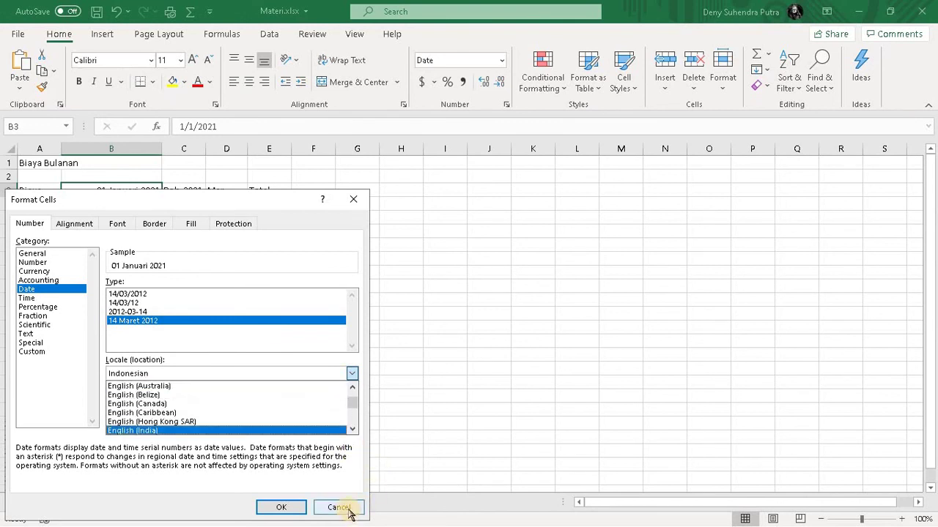
pyautogui.press('Escape')
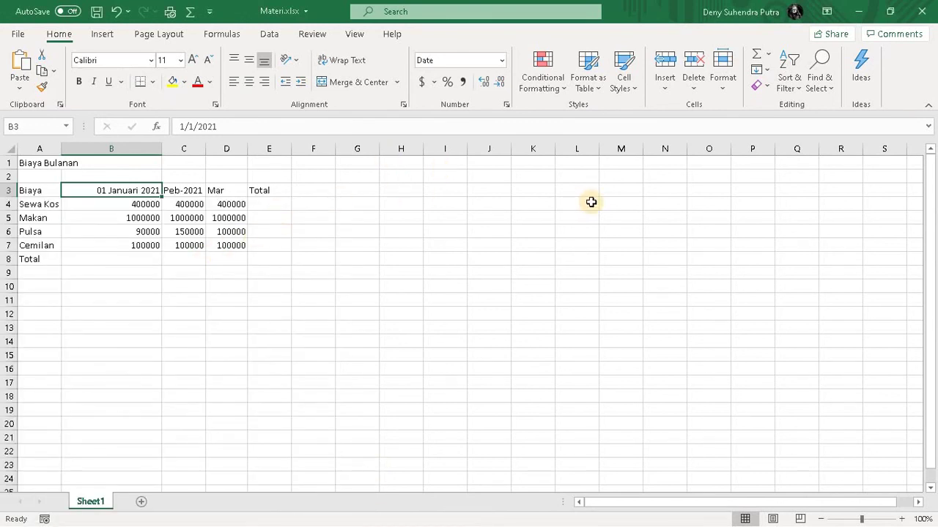
pyautogui.click(182, 191)
pyautogui.press('Right')
pyautogui.press('Left')
pyautogui.click(115, 191)
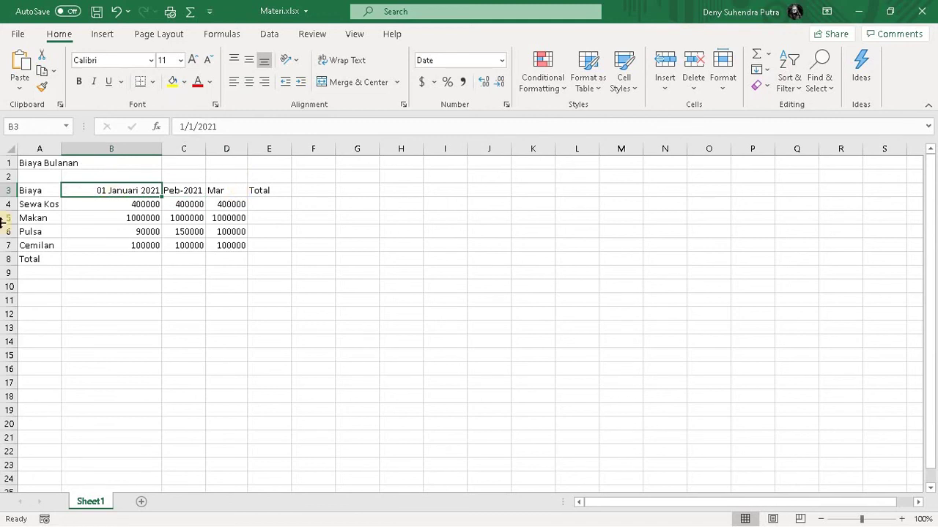